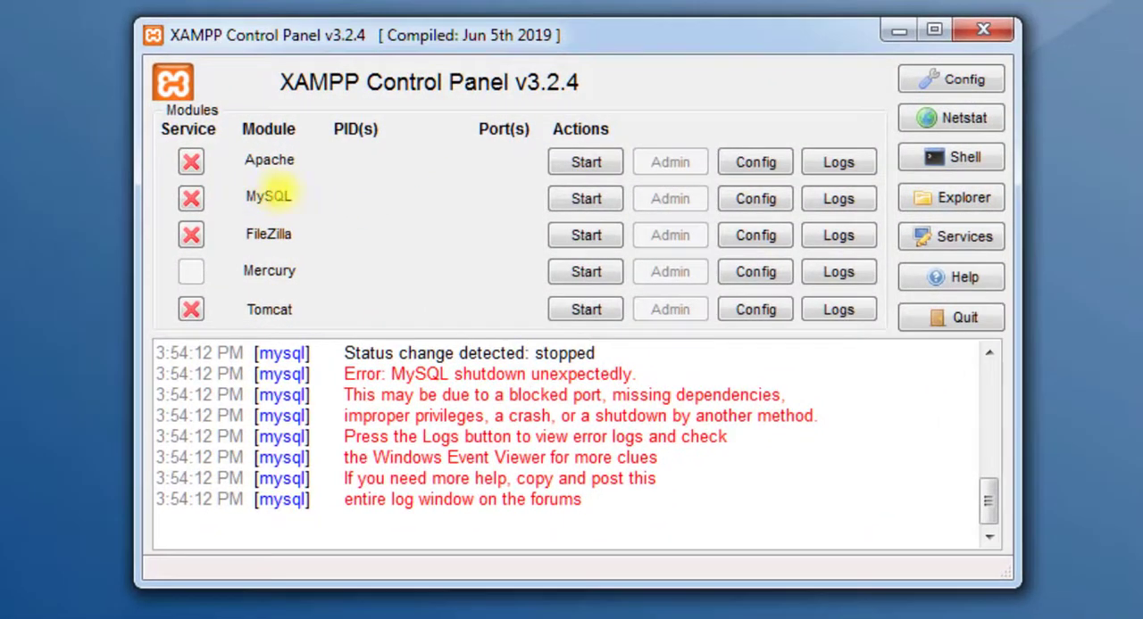
Step: Try to start the MySQL module and highlight the shutdown error message in the log
{"action": "left_click", "coordinate": [586, 198]}
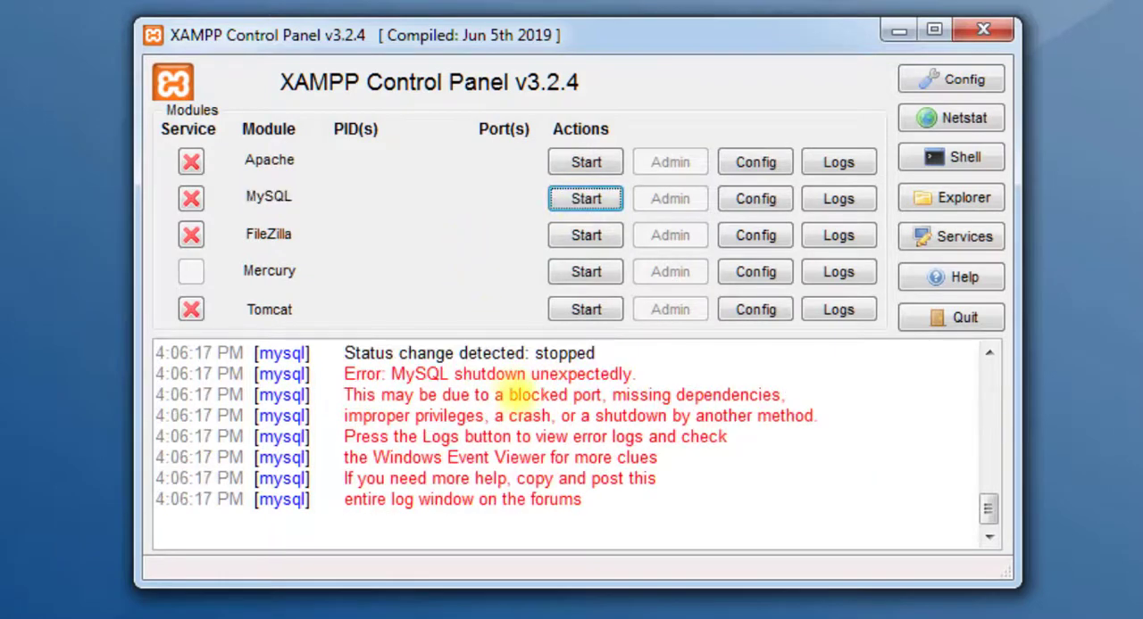
{"action": "left_click_drag", "start_coordinate": [390, 374], "coordinate": [639, 374]}
{"action": "left_click", "coordinate": [683, 479]}
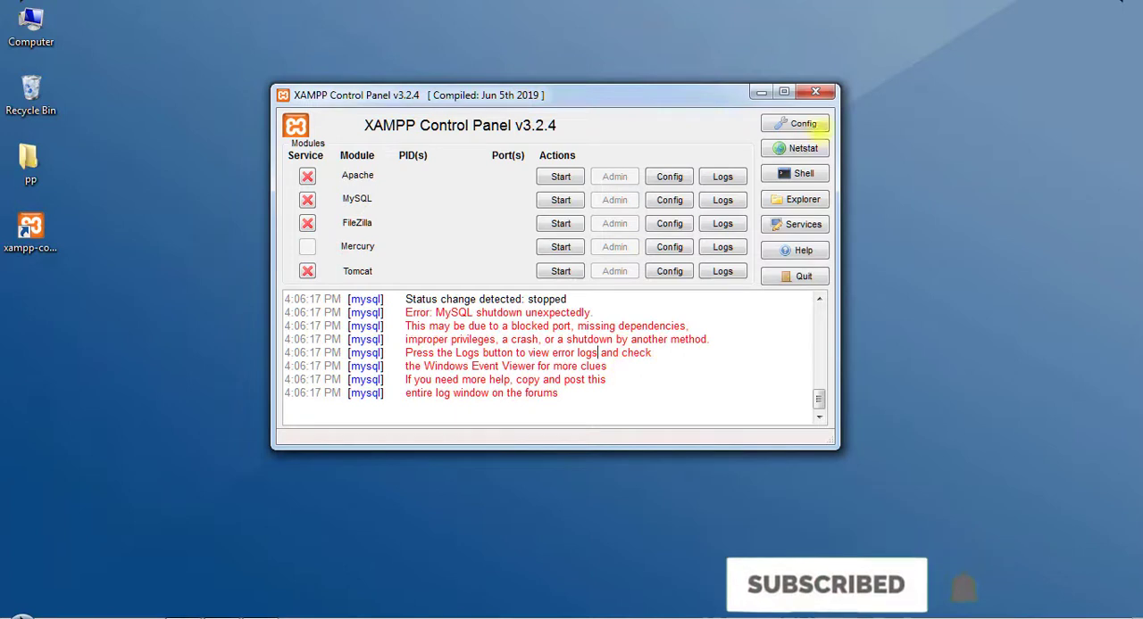
Step: Close the control panel and relaunch it from the xampp-control desktop shortcut as administrator
{"action": "left_click", "coordinate": [815, 91]}
{"action": "left_click", "coordinate": [31, 230]}
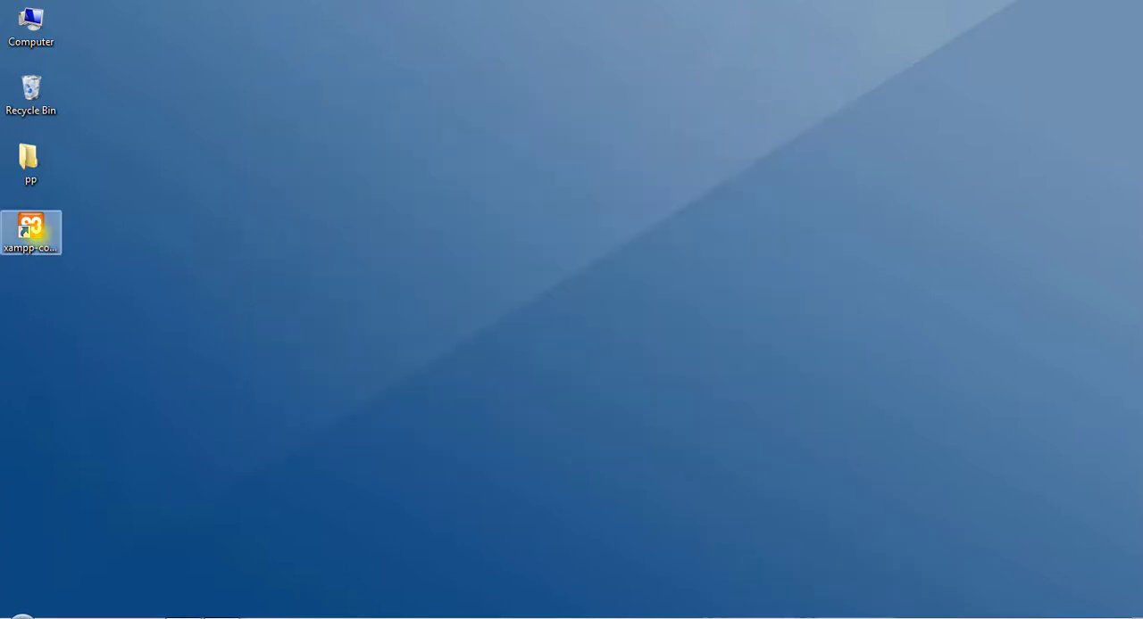
{"action": "right_click", "coordinate": [34, 232]}
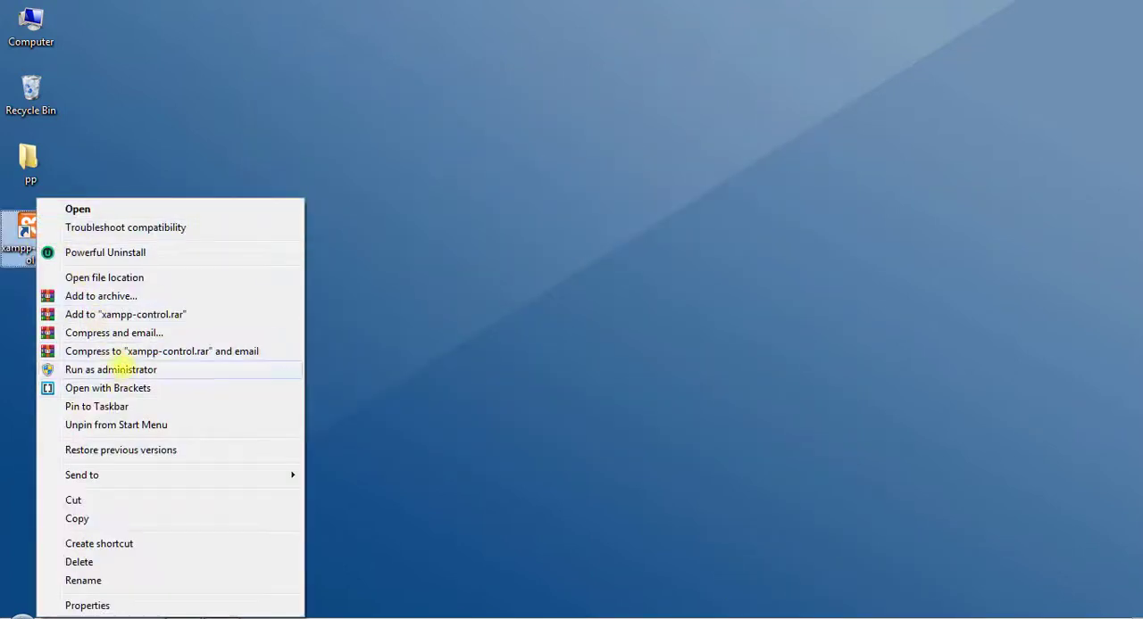
{"action": "left_click", "coordinate": [120, 370]}
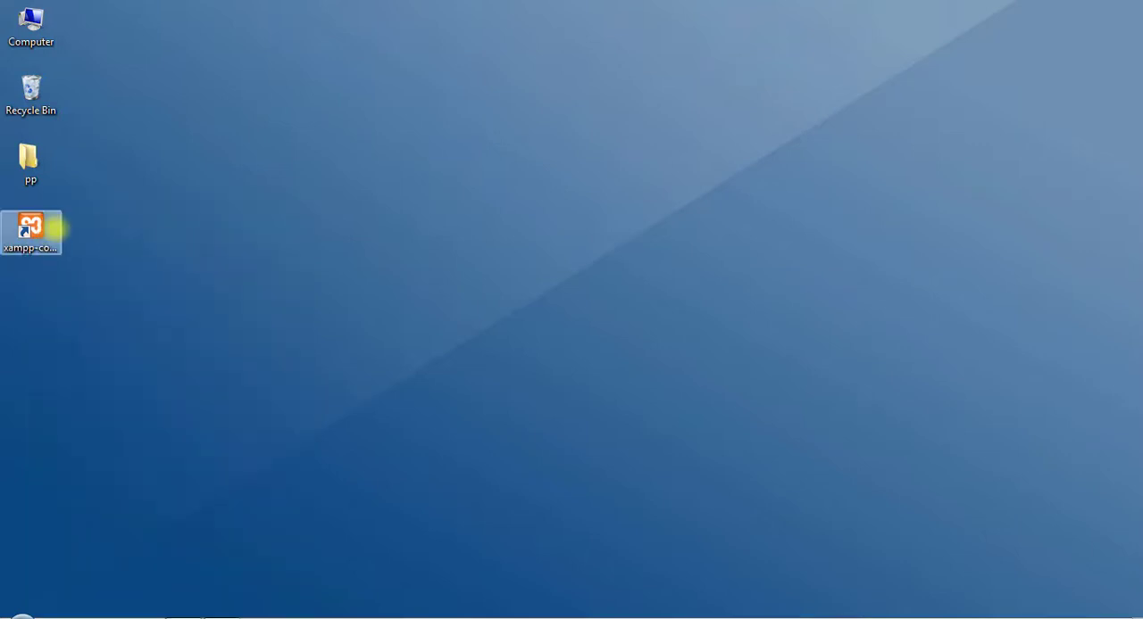
{"action": "left_click", "coordinate": [50, 230]}
{"action": "right_click", "coordinate": [50, 230]}
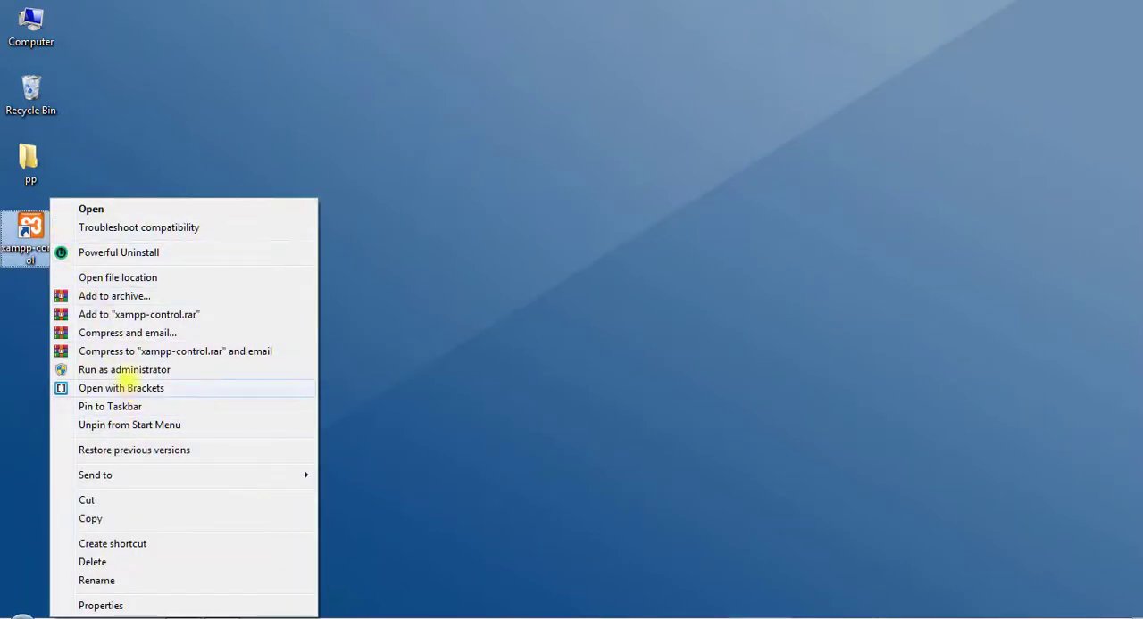
{"action": "left_click", "coordinate": [125, 369]}
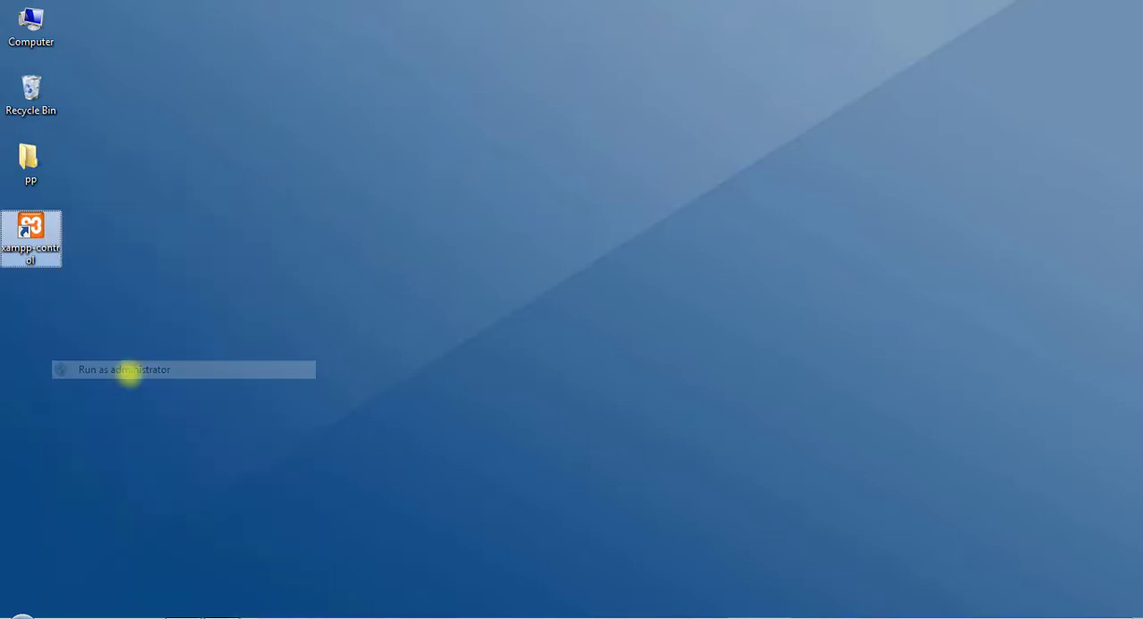
{"action": "mouse_move", "coordinate": [489, 101]}
{"action": "left_mouse_down"}
{"action": "mouse_move", "coordinate": [498, 119]}
{"action": "mouse_move", "coordinate": [475, 103]}
{"action": "left_mouse_up"}
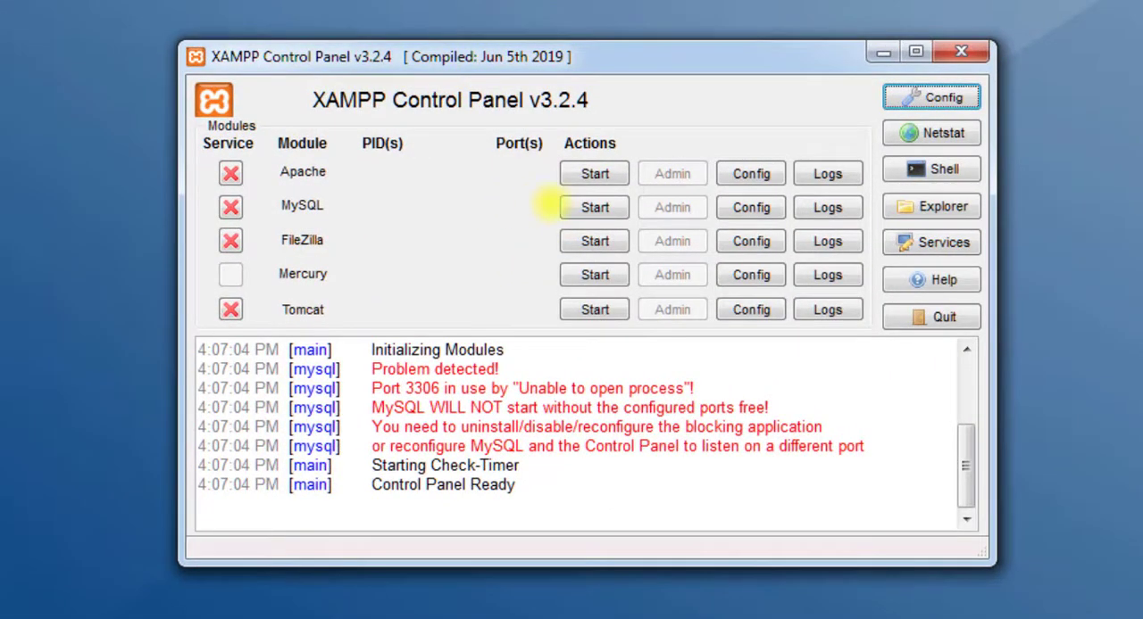
Step: Try to start MySQL with administrator rights and highlight its error message in the log
{"action": "left_click", "coordinate": [591, 207]}
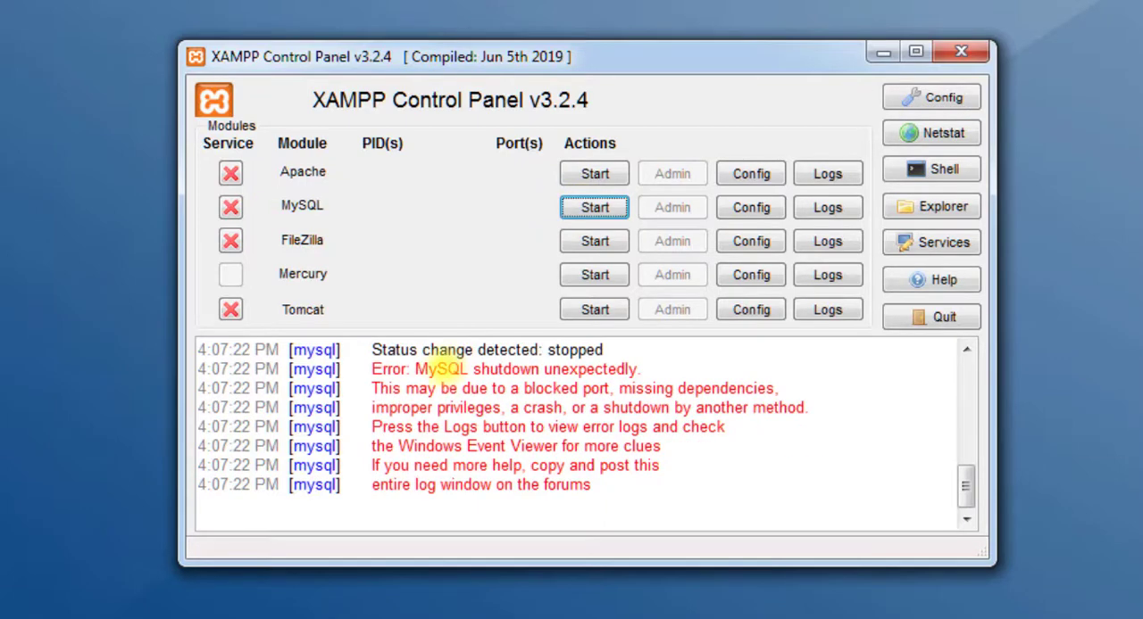
{"action": "left_click_drag", "start_coordinate": [413, 368], "coordinate": [662, 369]}
{"action": "left_click", "coordinate": [716, 482]}
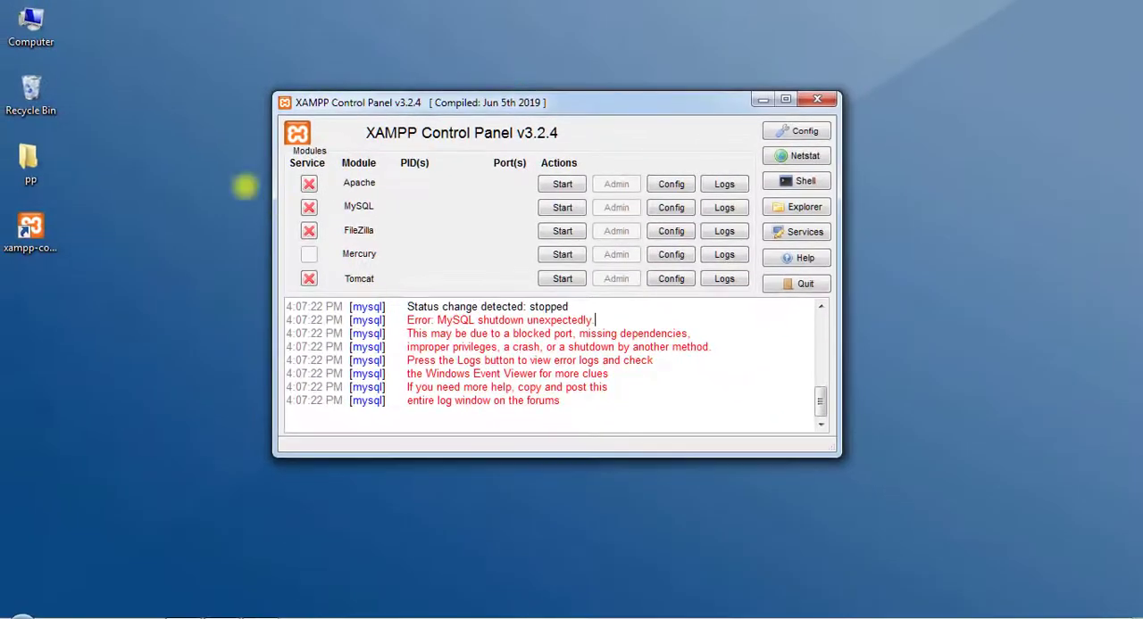
Step: Open the C:\xampp\mysql folder in Windows Explorer
{"action": "double_click", "coordinate": [31, 23]}
{"action": "double_click", "coordinate": [893, 136]}
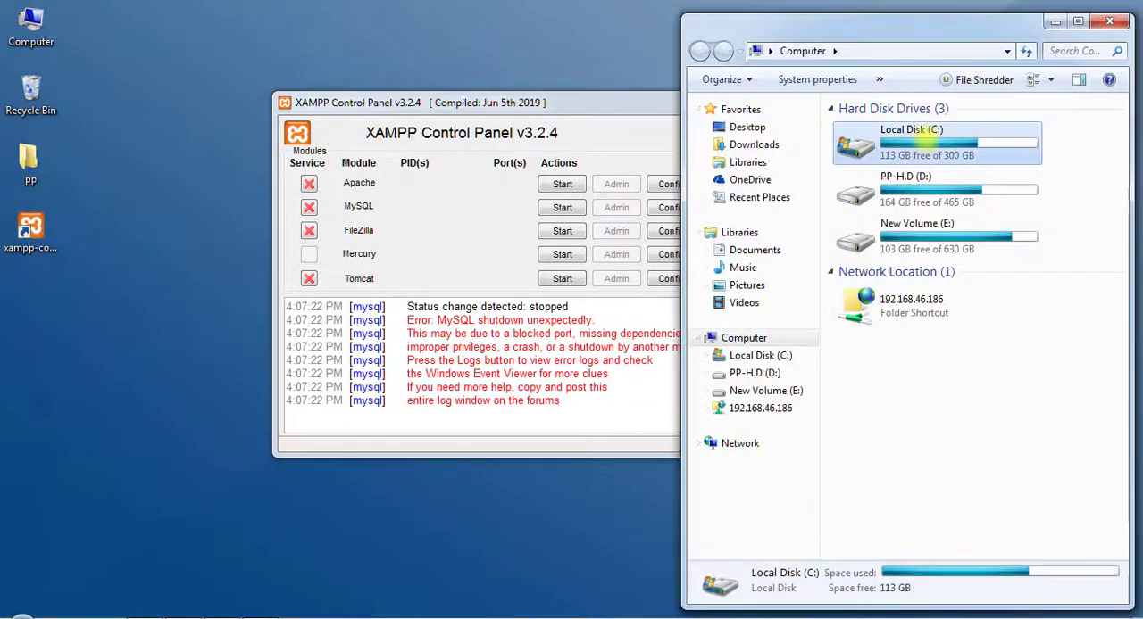
{"action": "left_click_drag", "start_coordinate": [907, 17], "coordinate": [530, 15]}
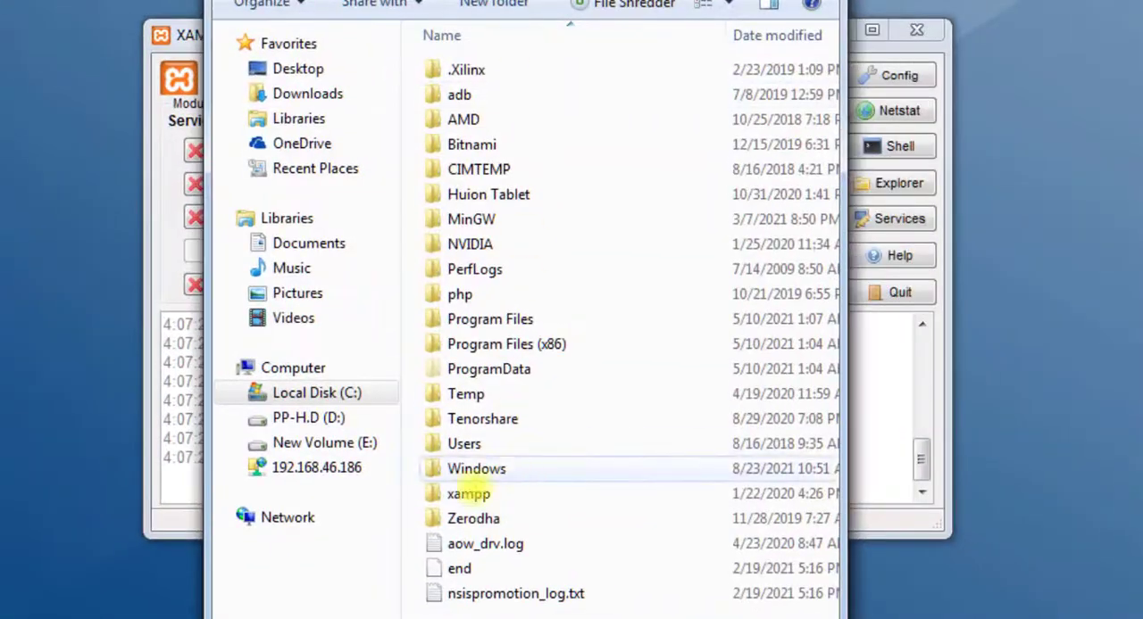
{"action": "double_click", "coordinate": [469, 494]}
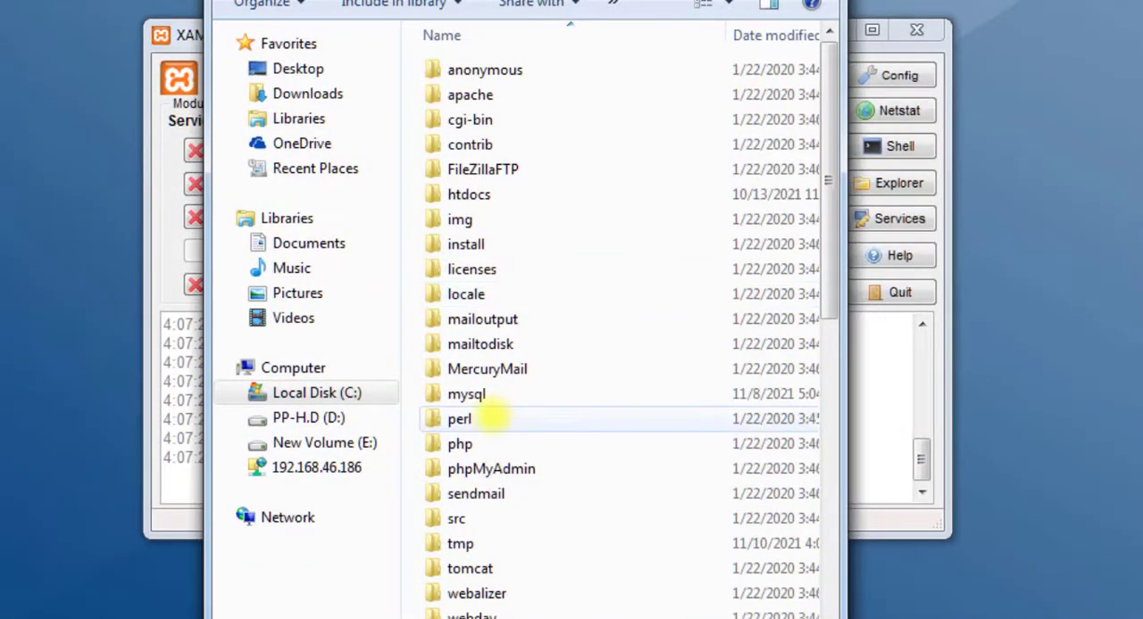
{"action": "double_click", "coordinate": [489, 397]}
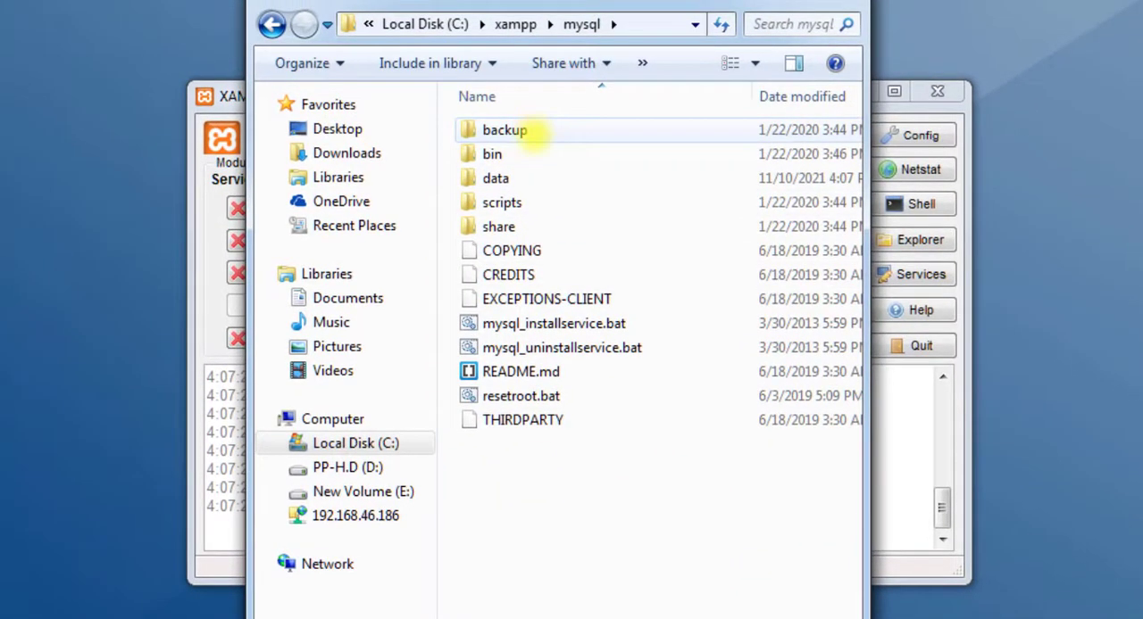
Step: Rename the data folder inside the mysql folder to xyz
{"action": "left_click", "coordinate": [542, 178]}
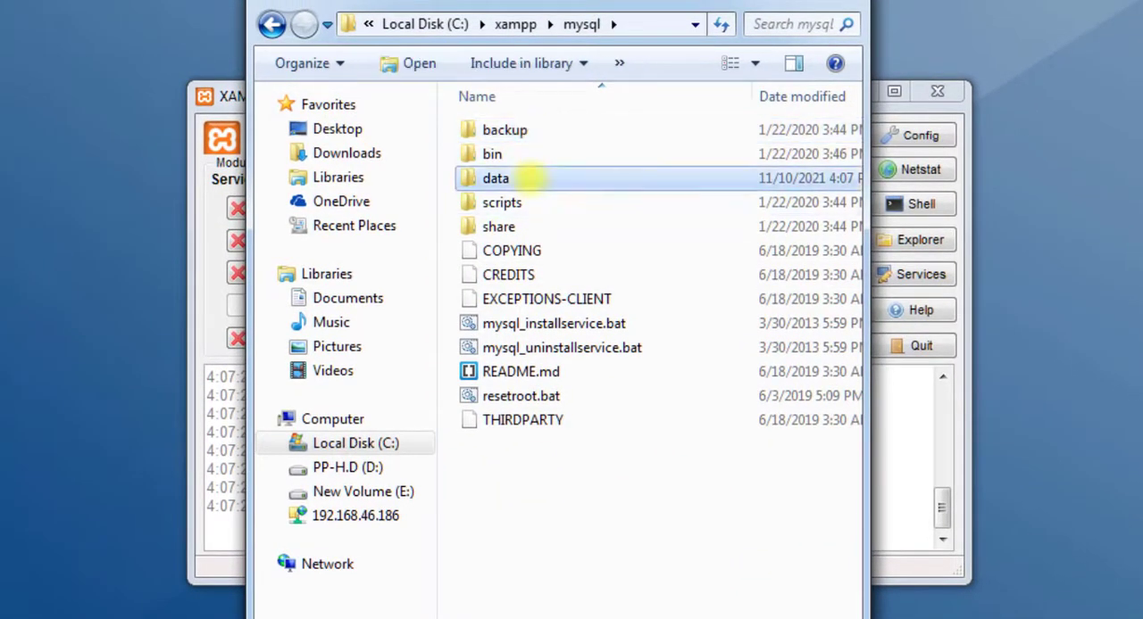
{"action": "left_click", "coordinate": [487, 178]}
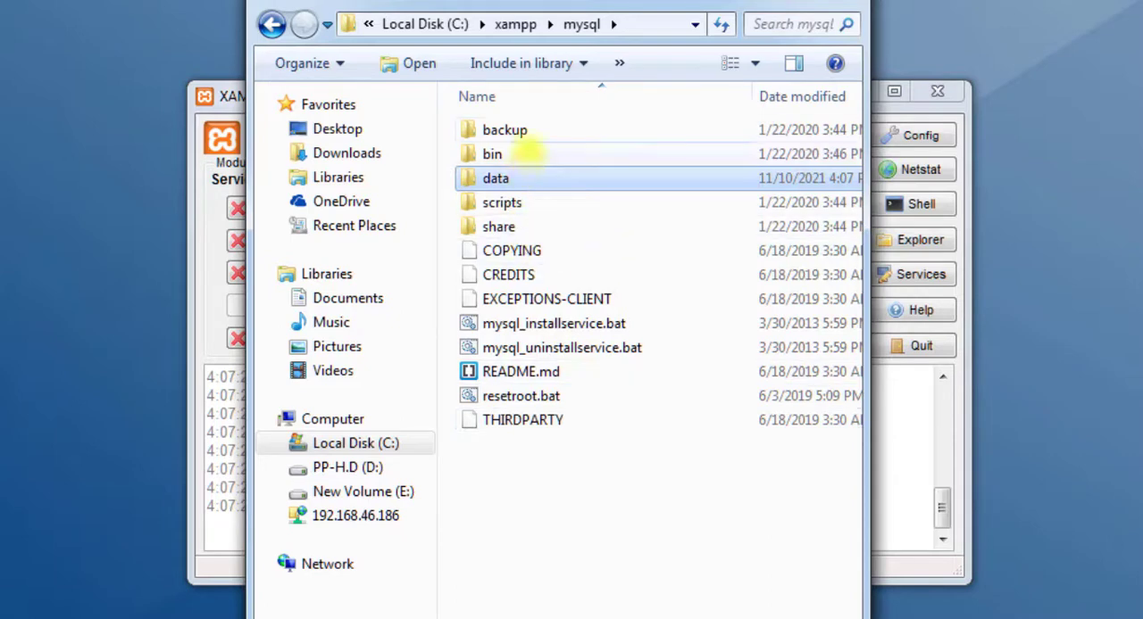
{"action": "left_click", "coordinate": [533, 131]}
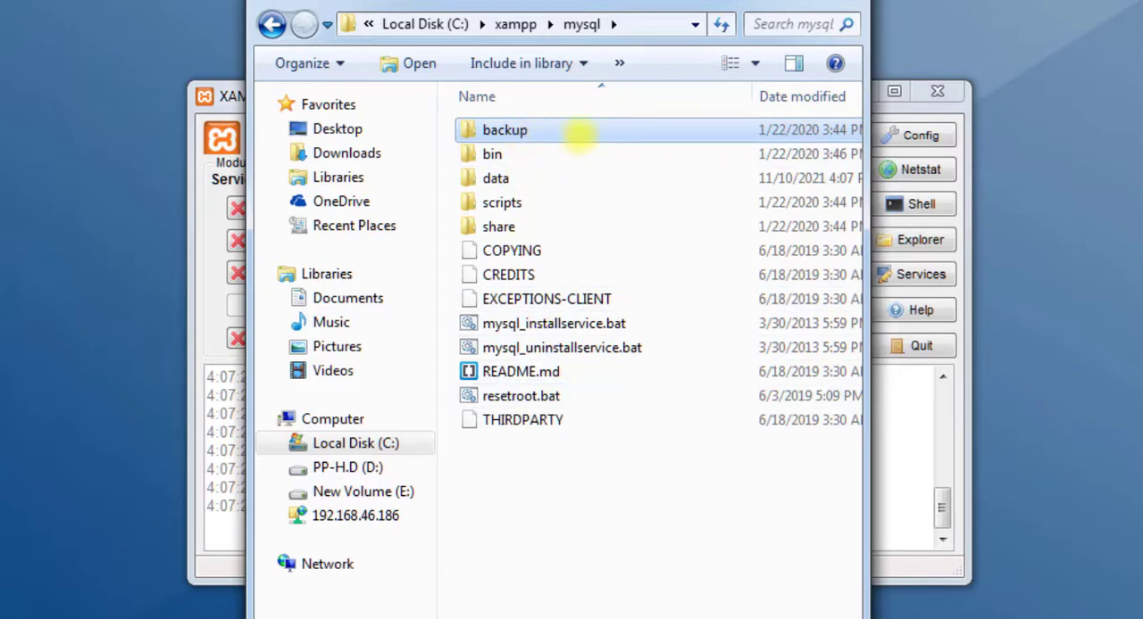
{"action": "left_click", "coordinate": [509, 178]}
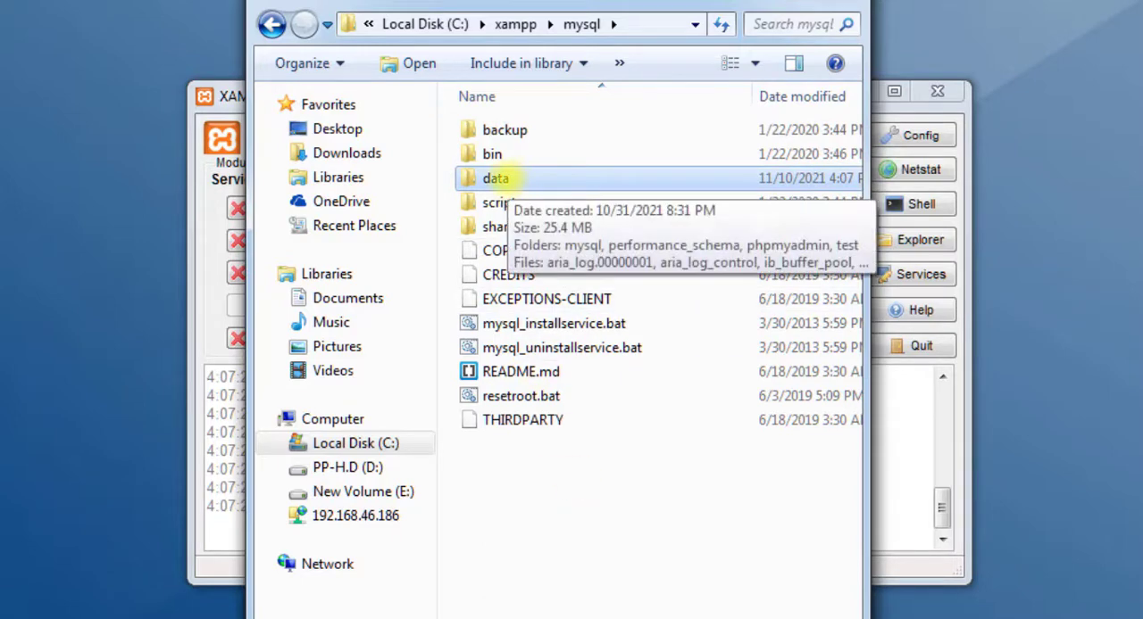
{"action": "left_click", "coordinate": [497, 178]}
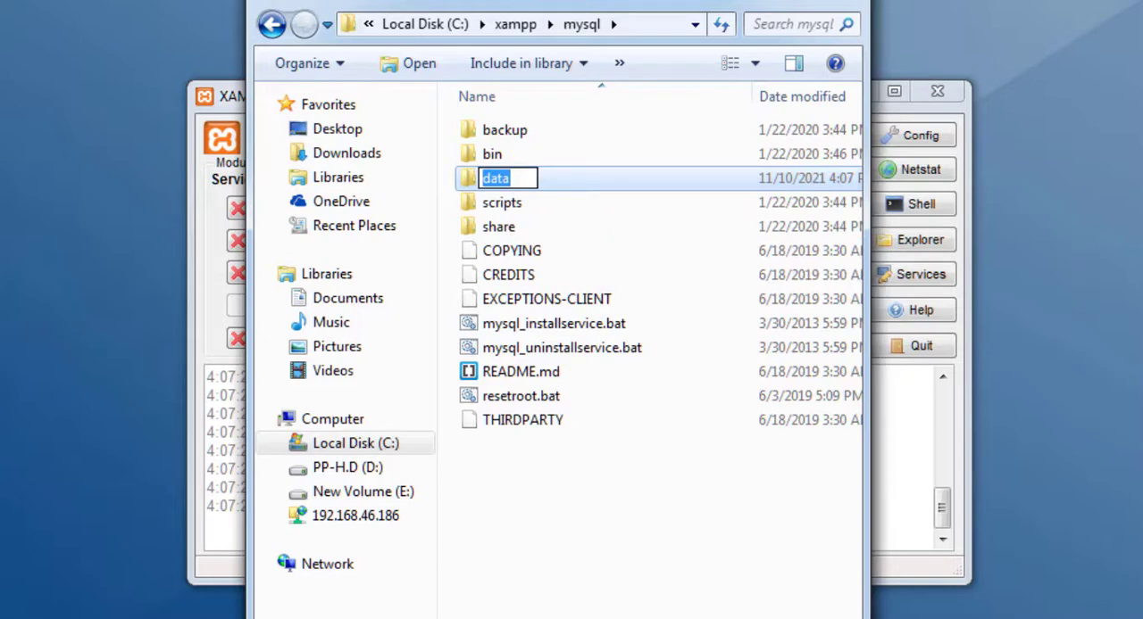
{"action": "type", "text": "xyz"}
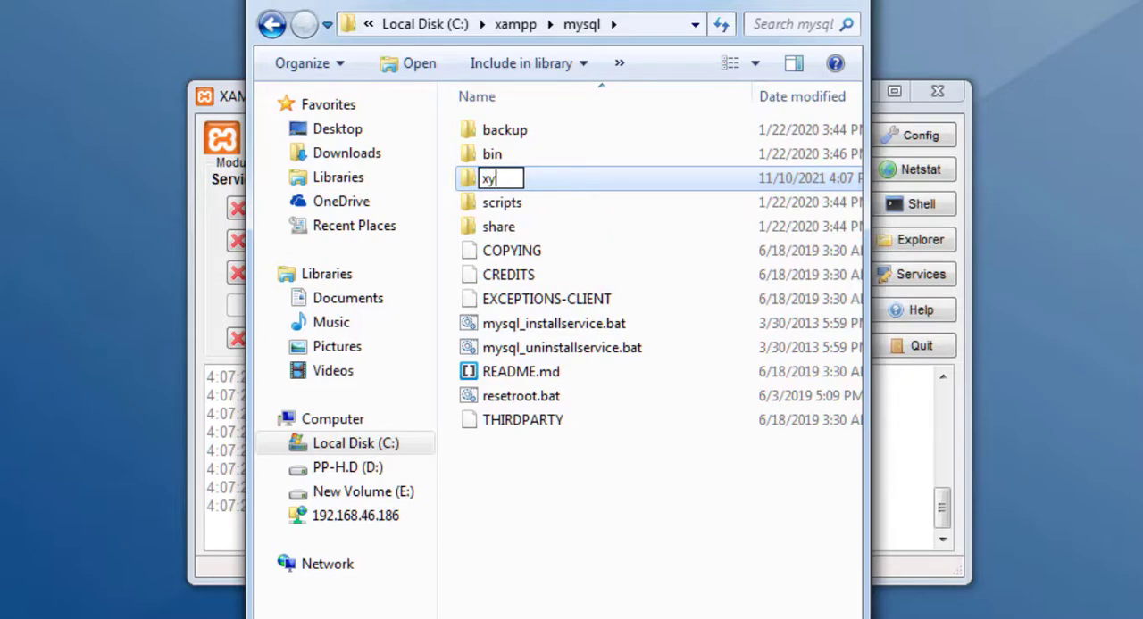
{"action": "key", "text": "Return"}
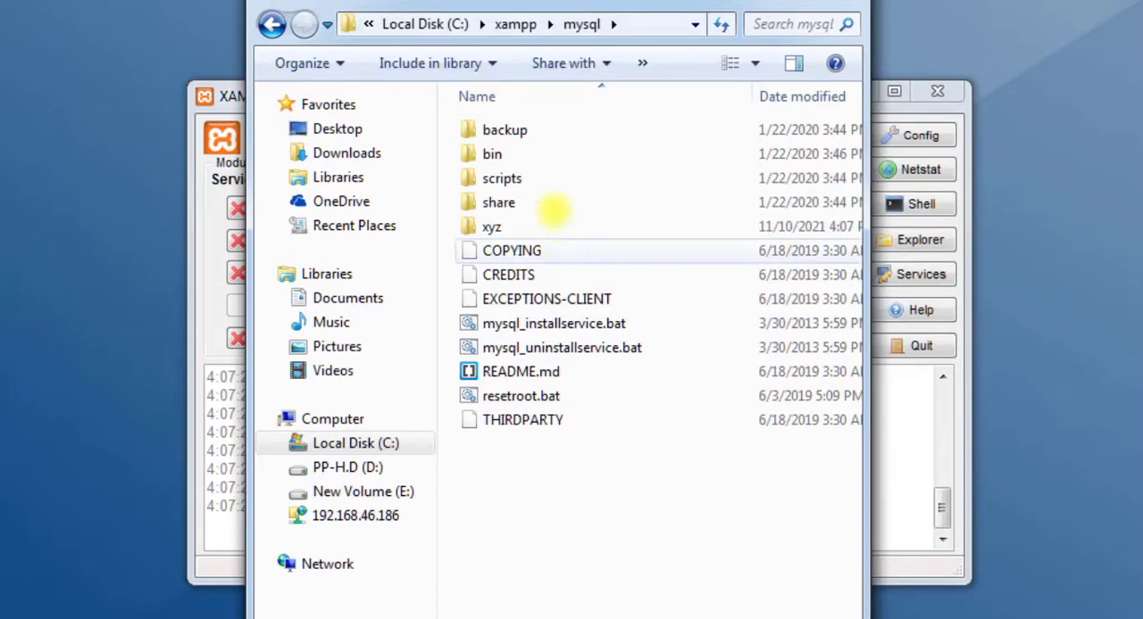
Step: Rename the backup folder inside the mysql folder to data
{"action": "left_click", "coordinate": [525, 130]}
{"action": "left_click", "coordinate": [525, 130]}
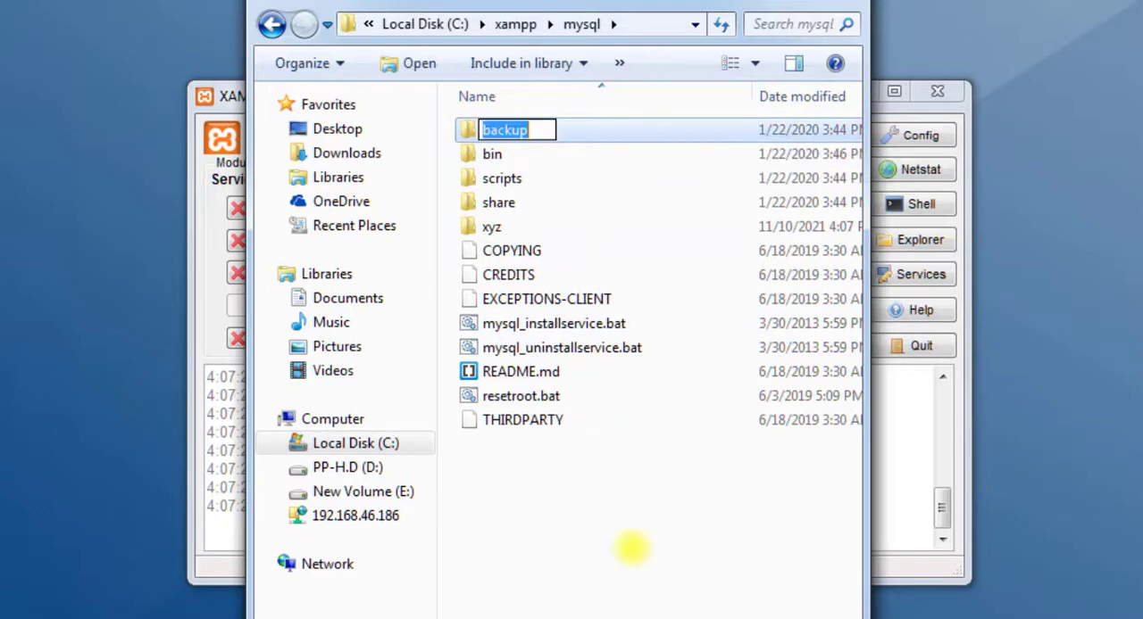
{"action": "type", "text": "data"}
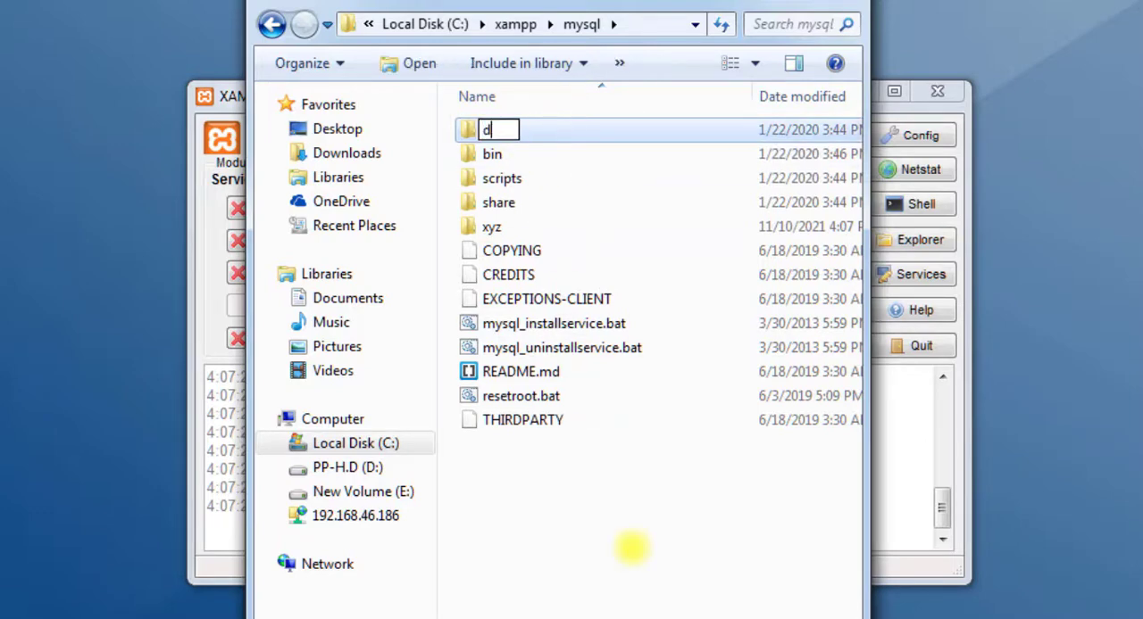
{"action": "key", "text": "Return"}
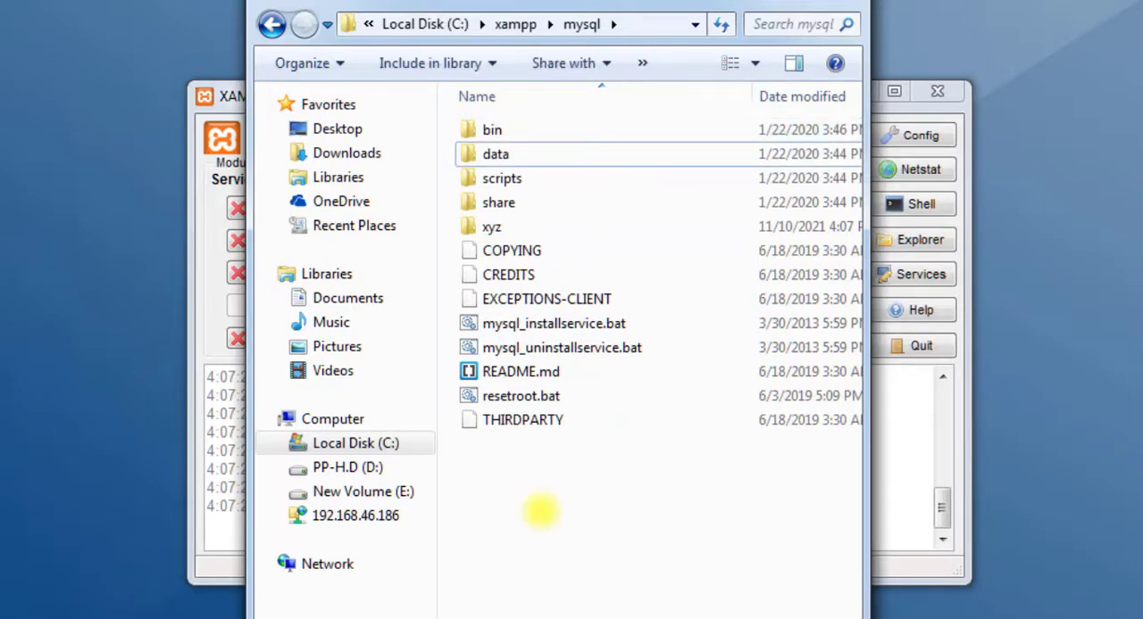
{"action": "left_click", "coordinate": [538, 153]}
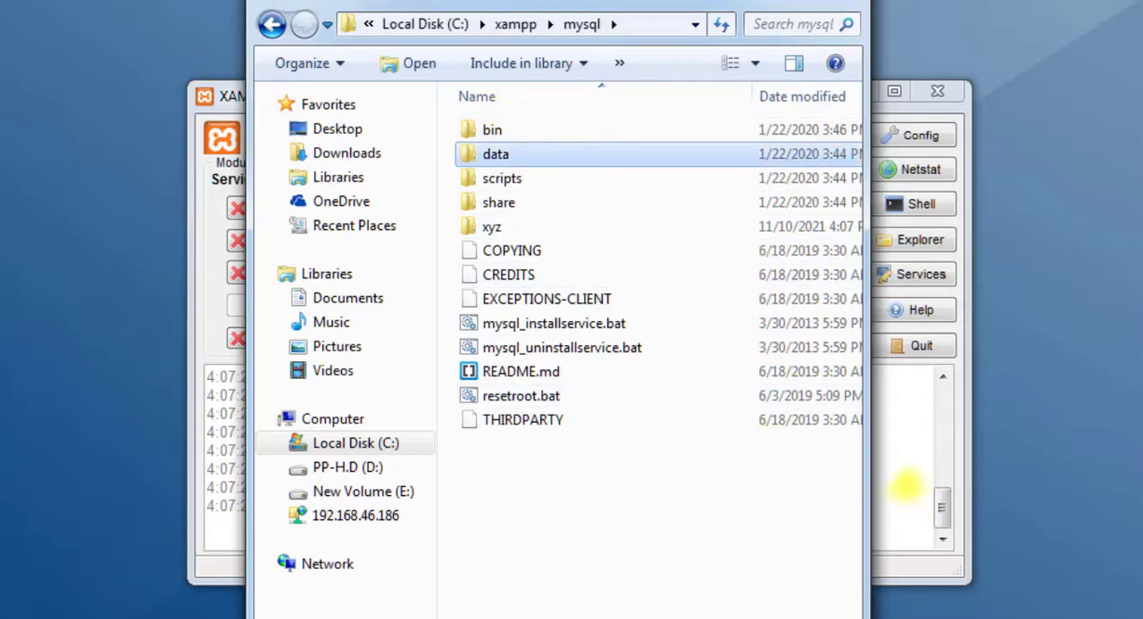
Step: Switch to the XAMPP Control Panel, try to start MySQL with the renamed data folder, and highlight the log error
{"action": "left_click", "coordinate": [898, 481]}
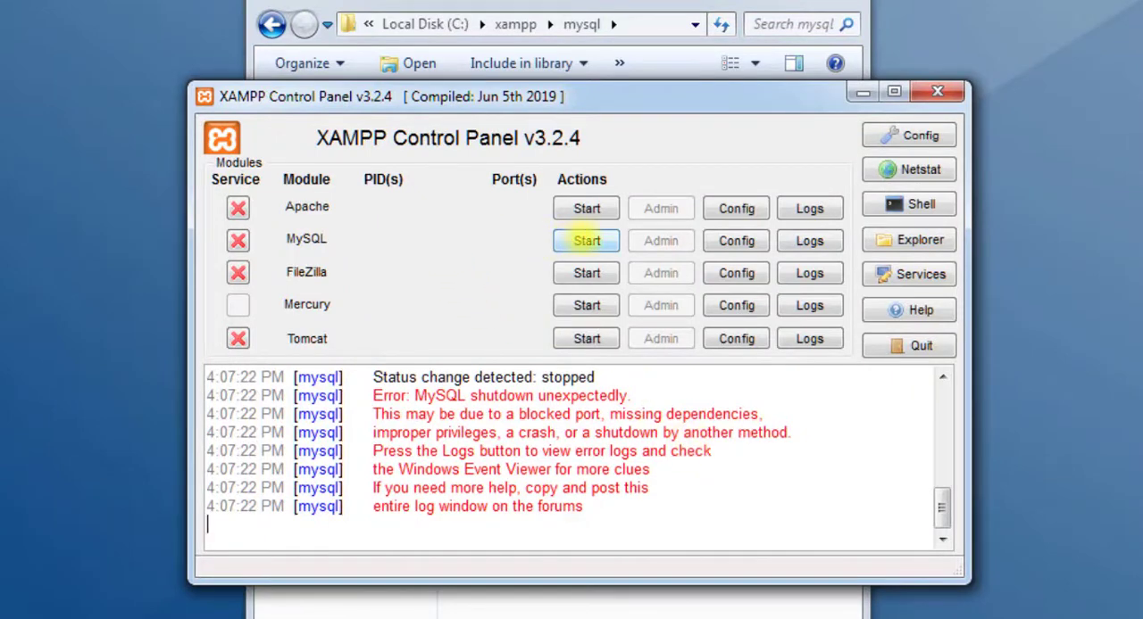
{"action": "left_click", "coordinate": [586, 240]}
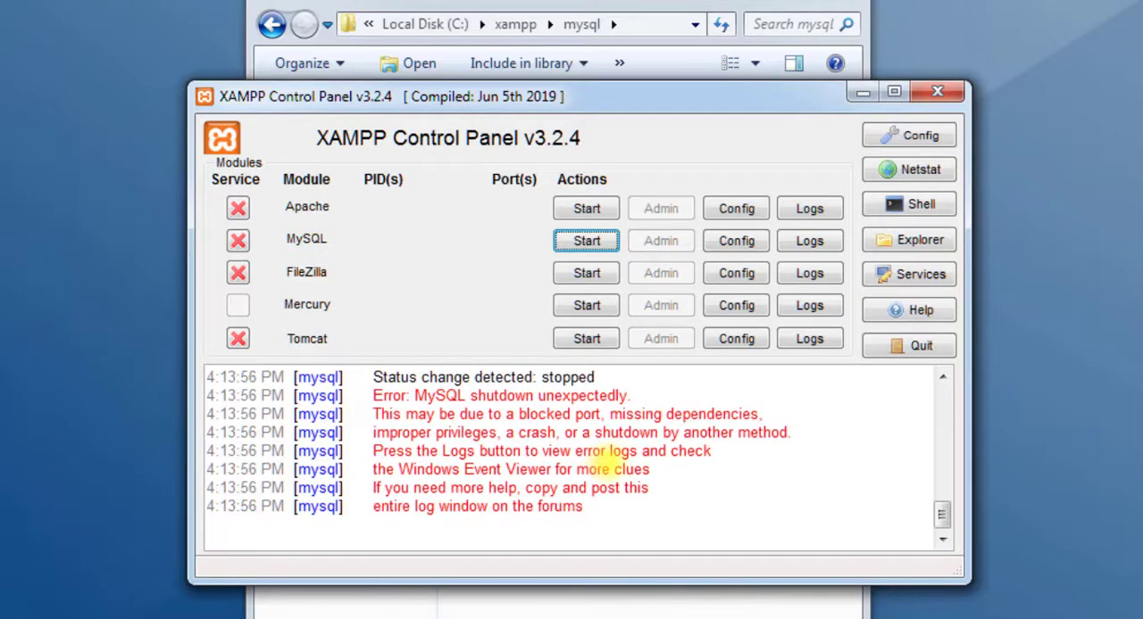
{"action": "left_click_drag", "start_coordinate": [406, 395], "coordinate": [650, 395]}
{"action": "left_click", "coordinate": [718, 488]}
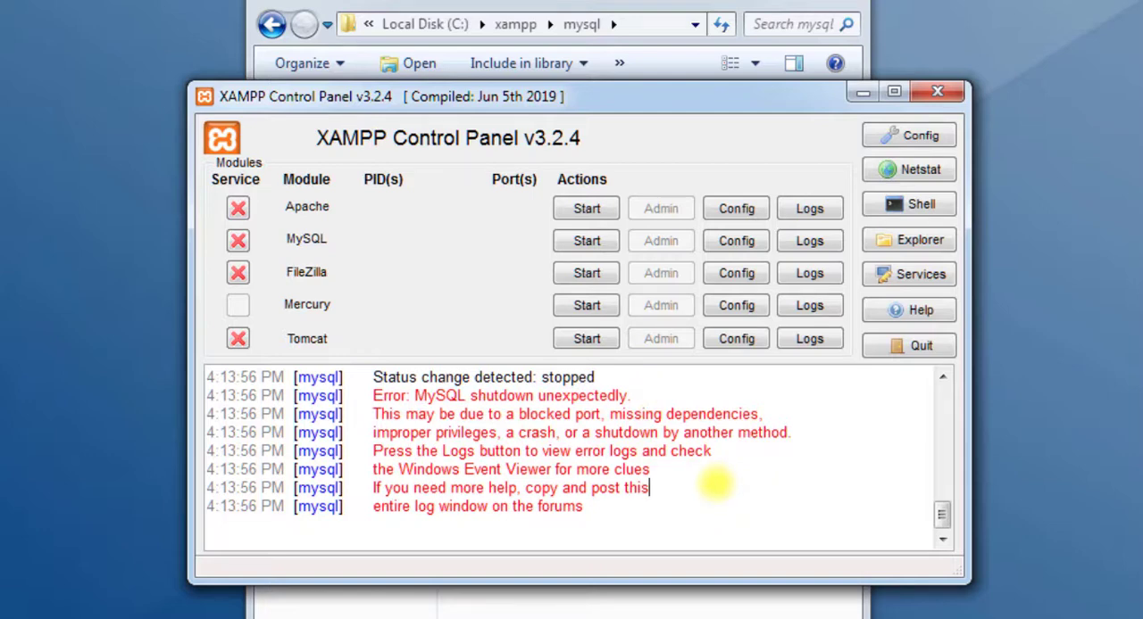
Step: Close the mysql folder window and highlight the full MySQL shutdown error line in the log
{"action": "left_click", "coordinate": [830, 2]}
{"action": "left_click", "coordinate": [635, 414]}
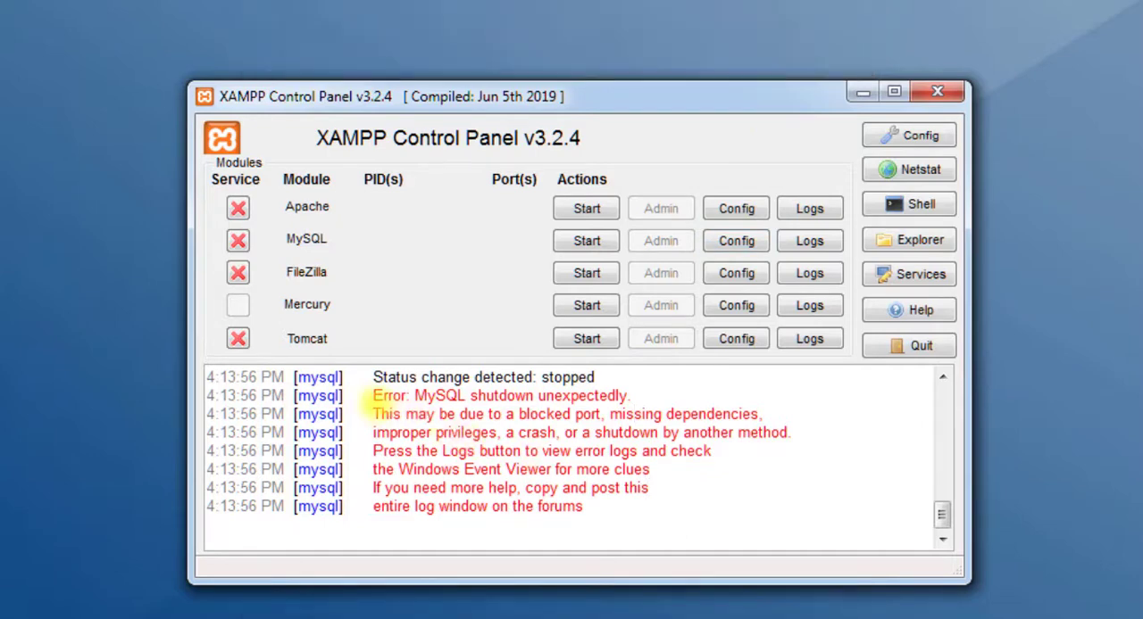
{"action": "left_click_drag", "start_coordinate": [372, 396], "coordinate": [627, 395]}
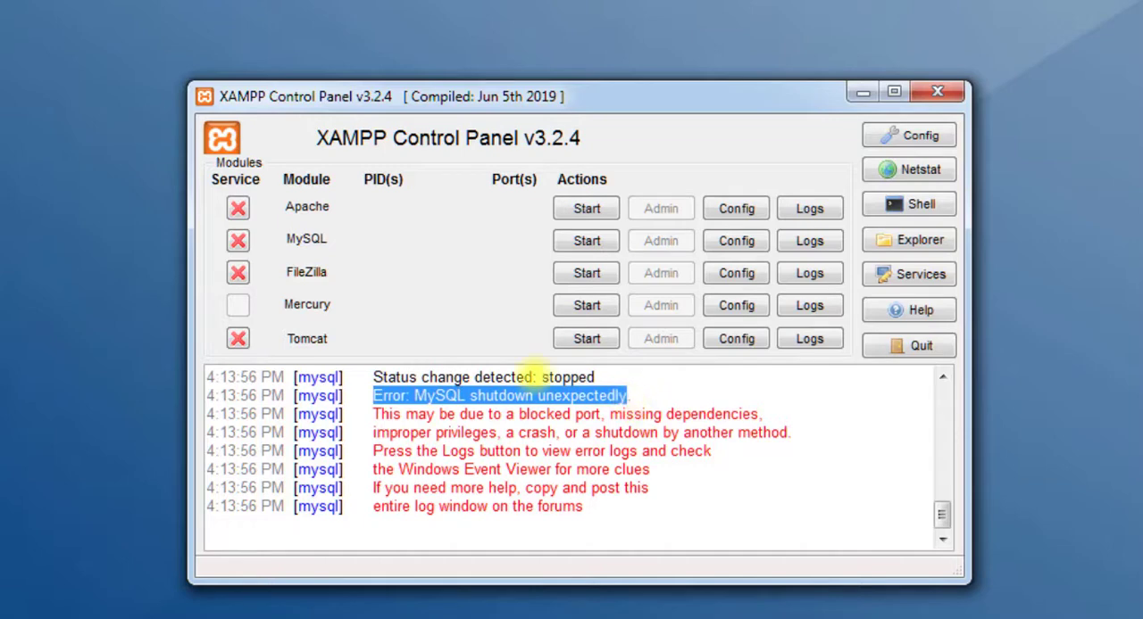
{"action": "left_click", "coordinate": [574, 413]}
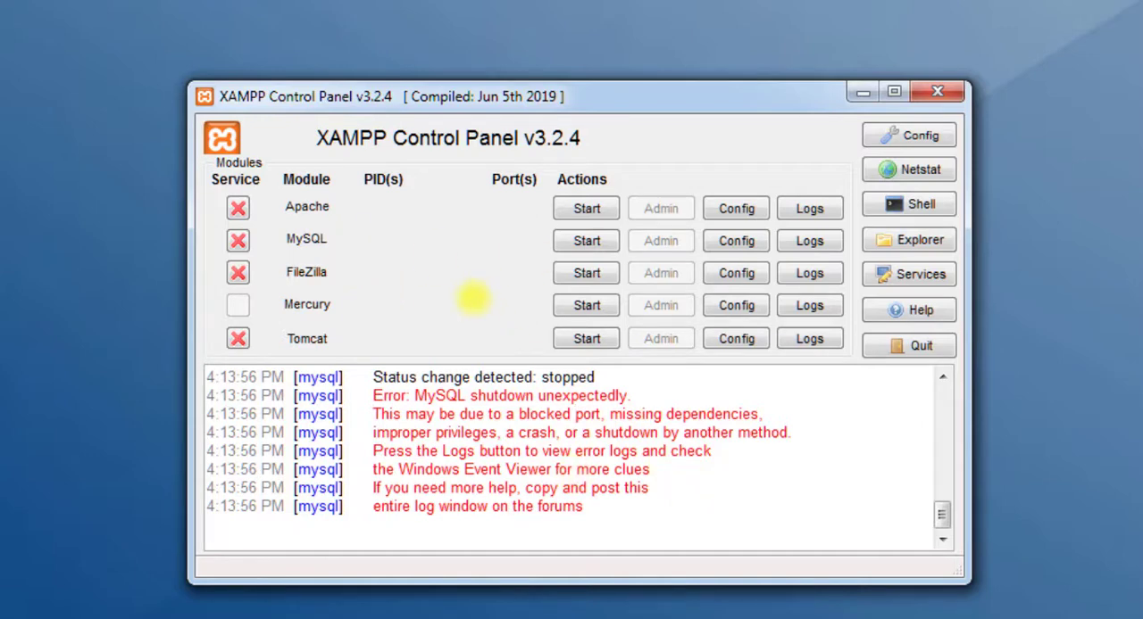
Step: Open the MySQL configuration file my.ini in a maximized Notepad window and go to its port settings
{"action": "left_click", "coordinate": [735, 241]}
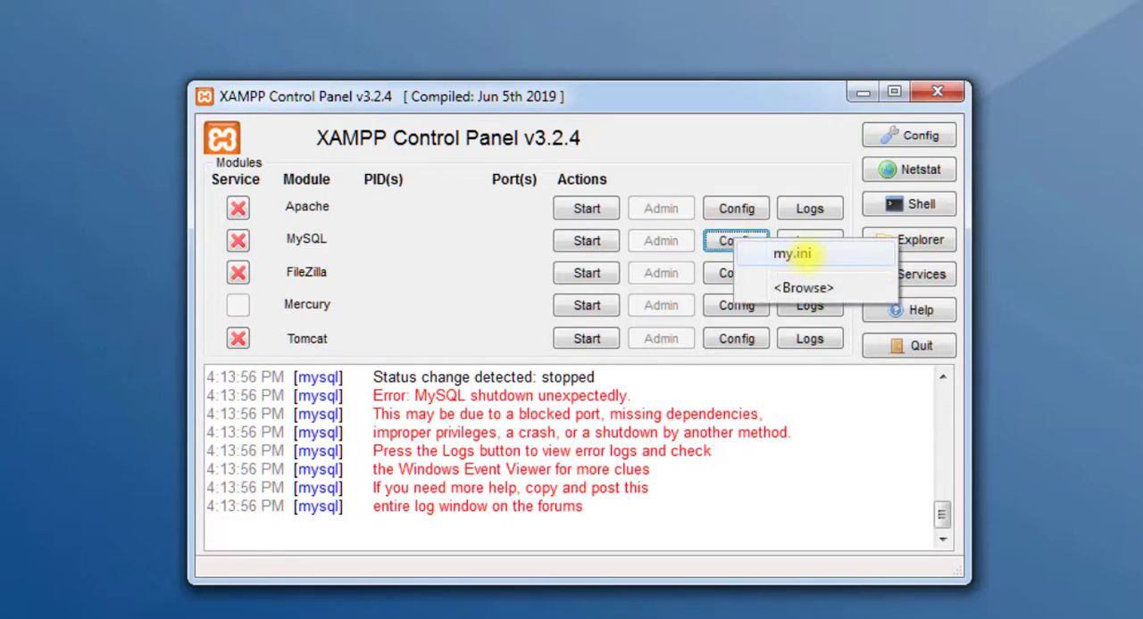
{"action": "left_click", "coordinate": [792, 255]}
{"action": "left_click_drag", "start_coordinate": [740, 234], "coordinate": [636, 8]}
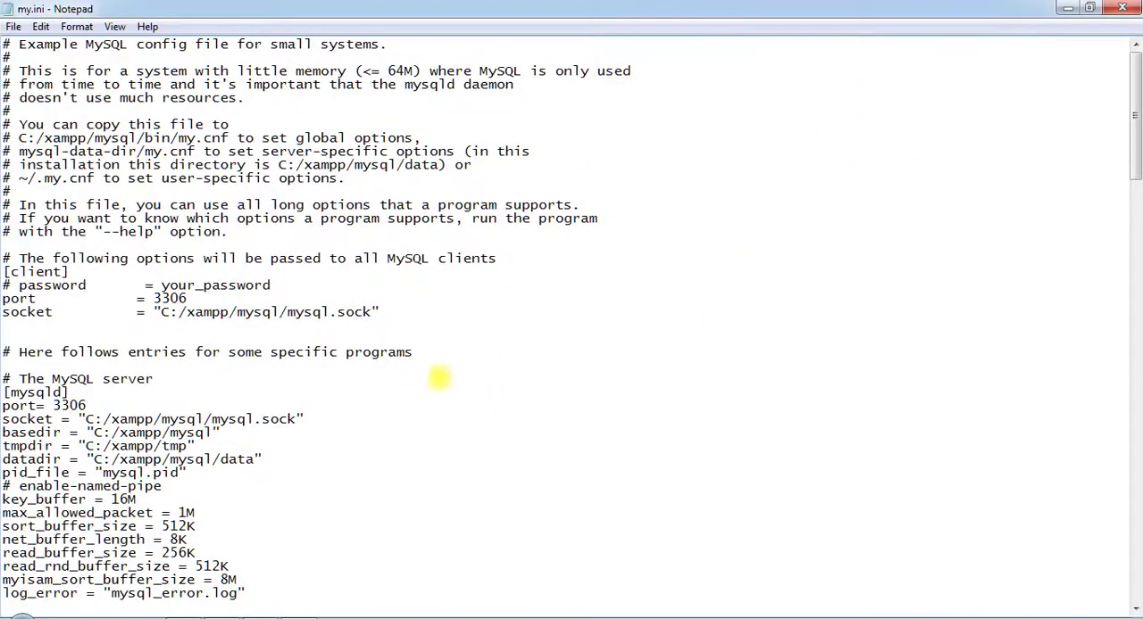
{"action": "left_click", "coordinate": [438, 379]}
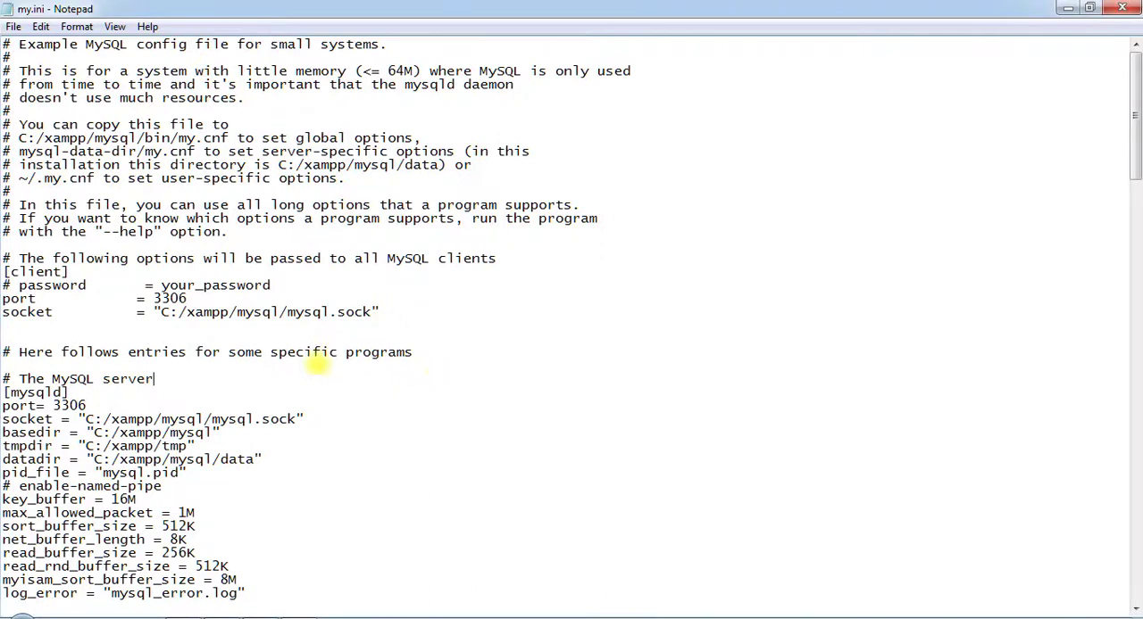
{"action": "scroll", "coordinate": [318, 362], "scroll_direction": "down", "scroll_amount": 1}
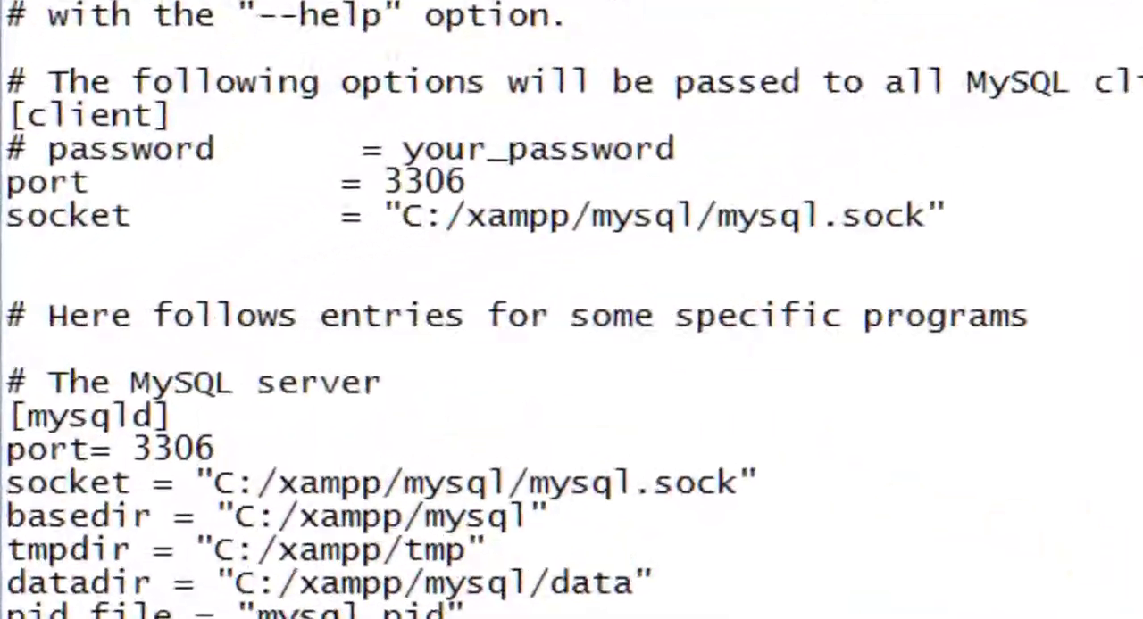
Step: Set the port to 3307 in both the [client] and [mysqld] sections of my.ini
{"action": "key", "text": "BackSpace"}
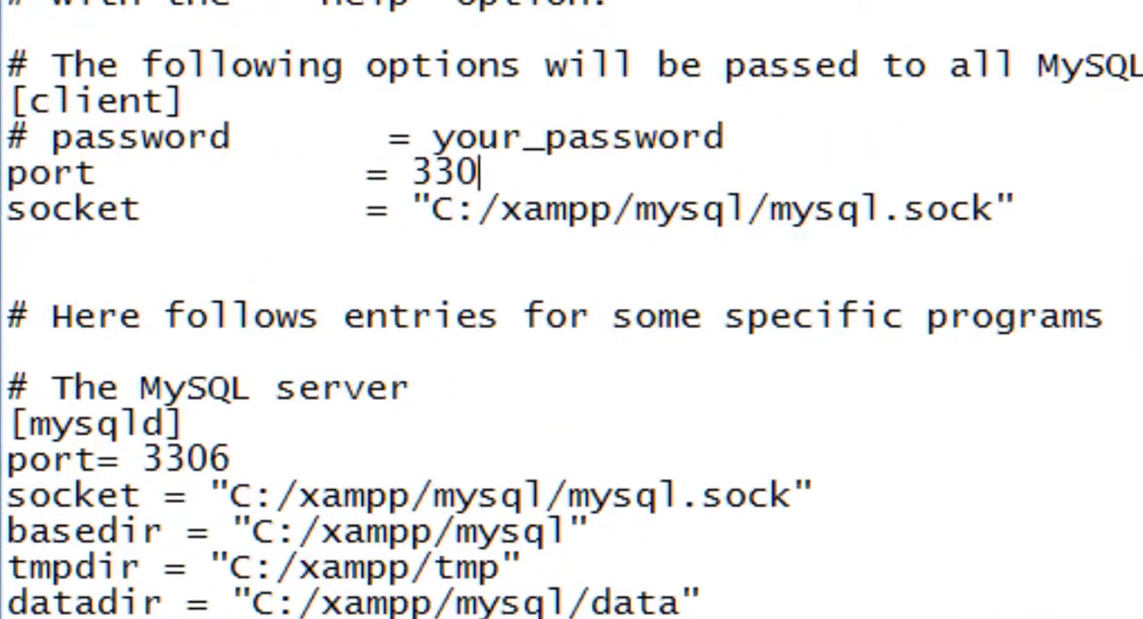
{"action": "type", "text": "7"}
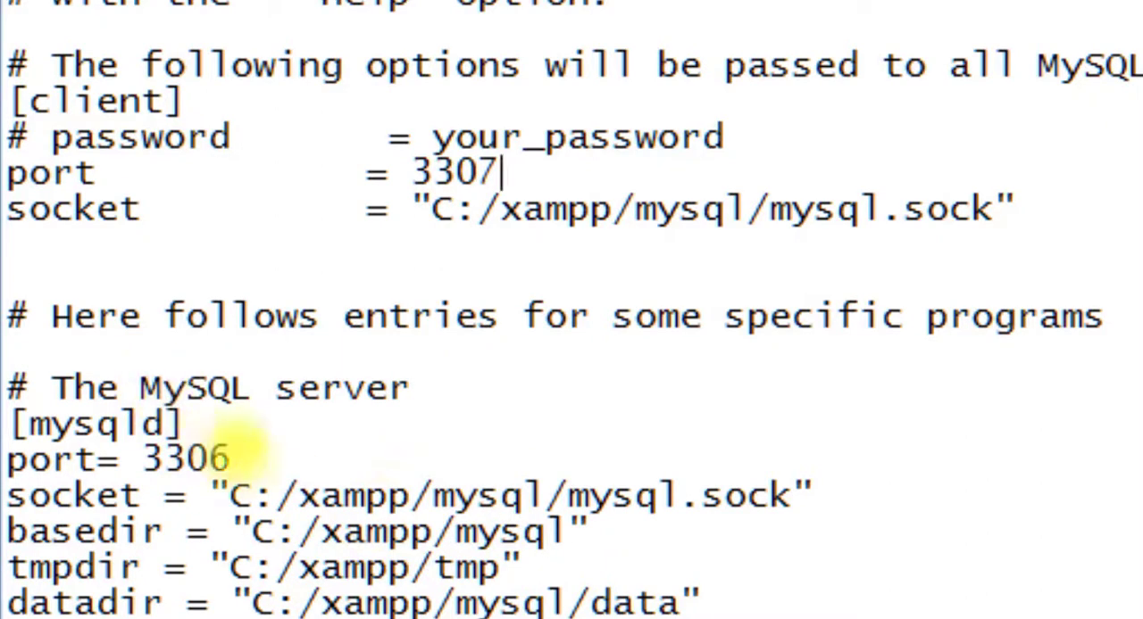
{"action": "left_click", "coordinate": [230, 457]}
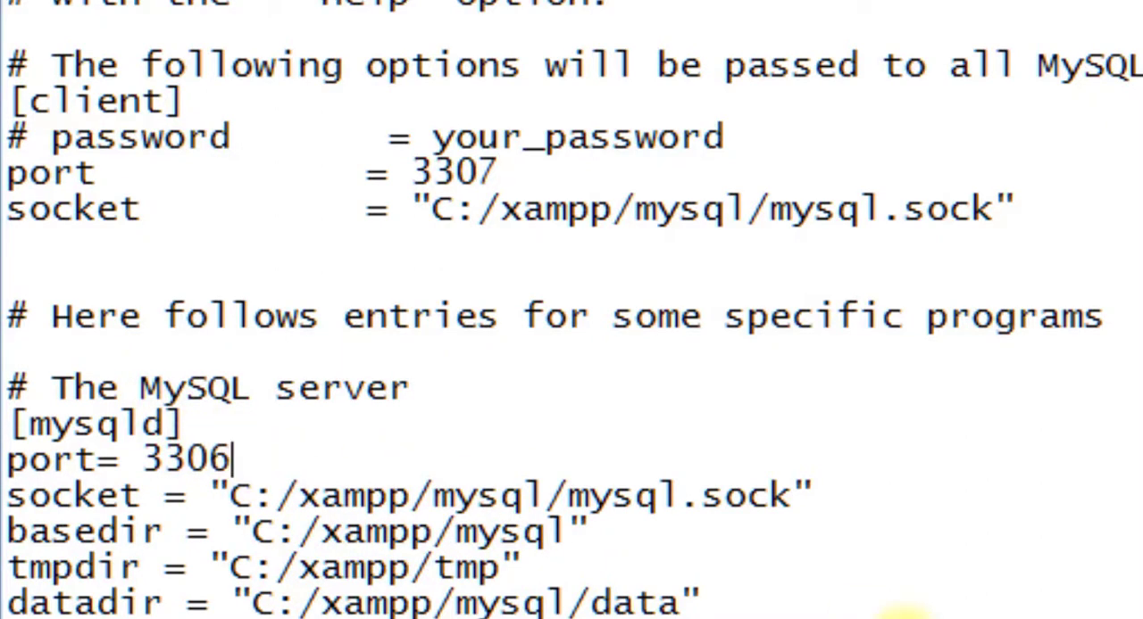
{"action": "key", "text": "BackSpace"}
{"action": "type", "text": "7"}
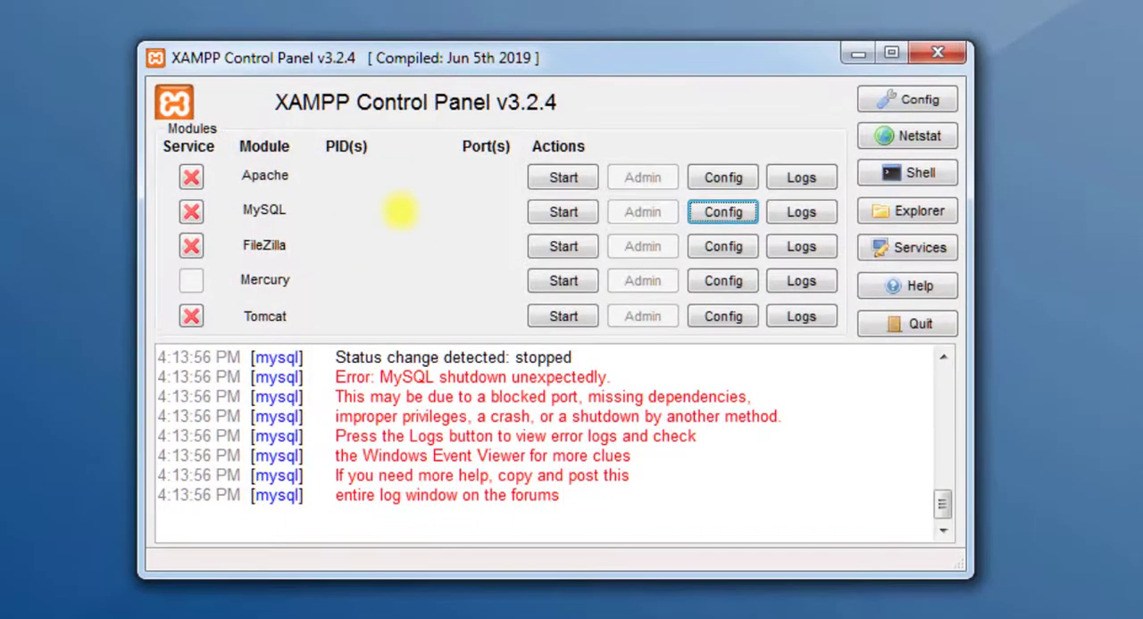
Step: Switch to the XAMPP Control Panel, start the MySQL module, and highlight the latest start attempt and status lines in the log
{"action": "left_click", "coordinate": [549, 212]}
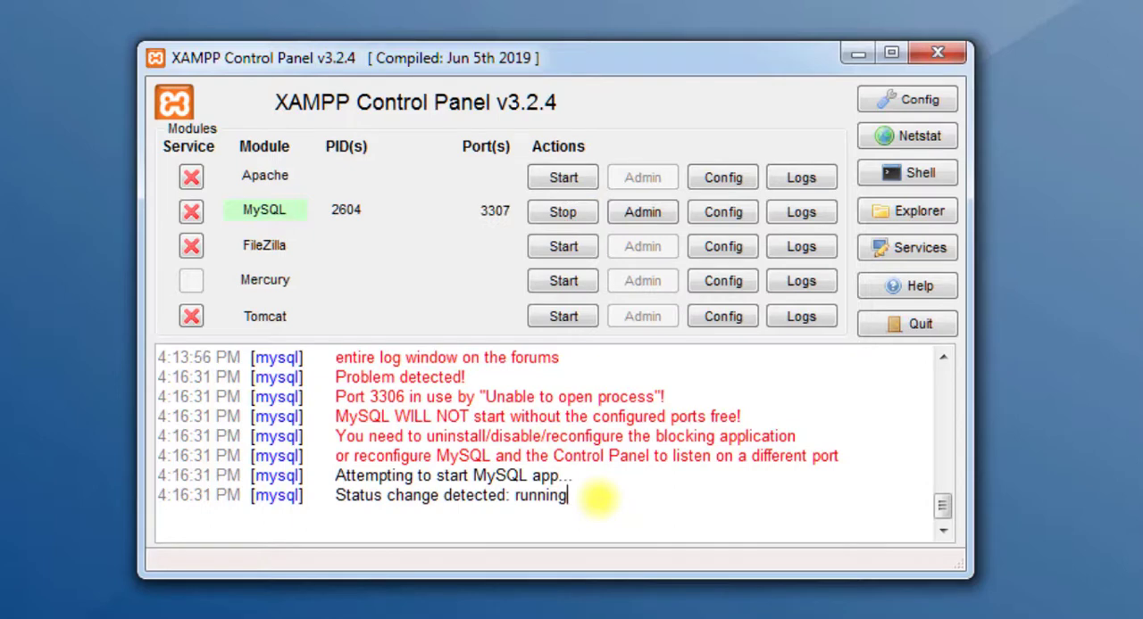
{"action": "left_click_drag", "start_coordinate": [568, 497], "coordinate": [327, 497]}
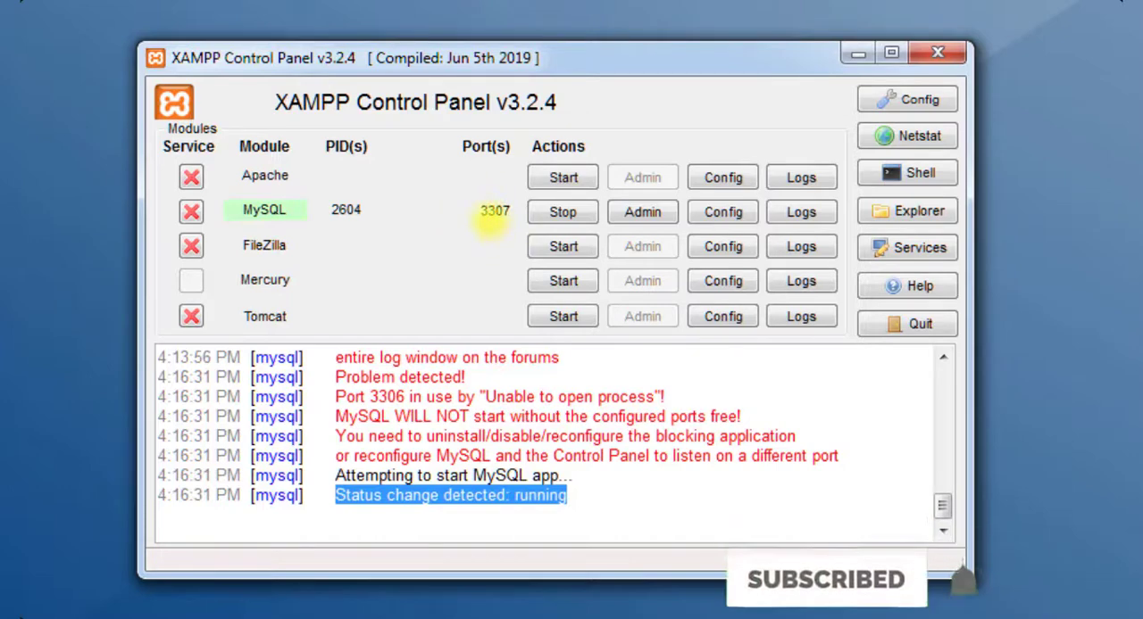
{"action": "left_click", "coordinate": [603, 516]}
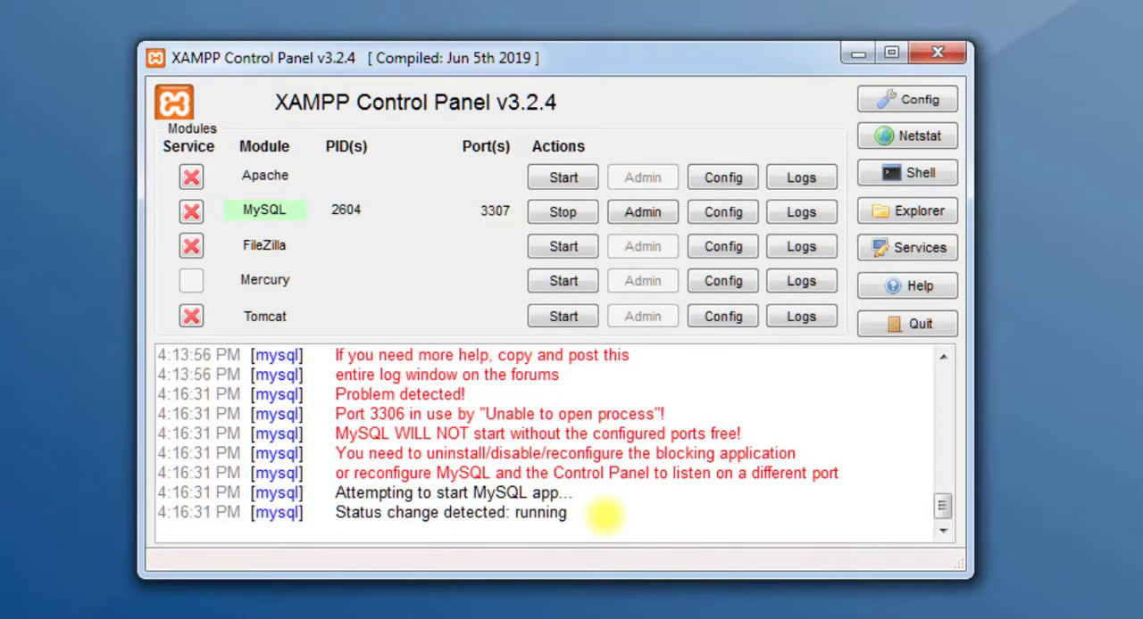
{"action": "left_click_drag", "start_coordinate": [603, 516], "coordinate": [329, 492]}
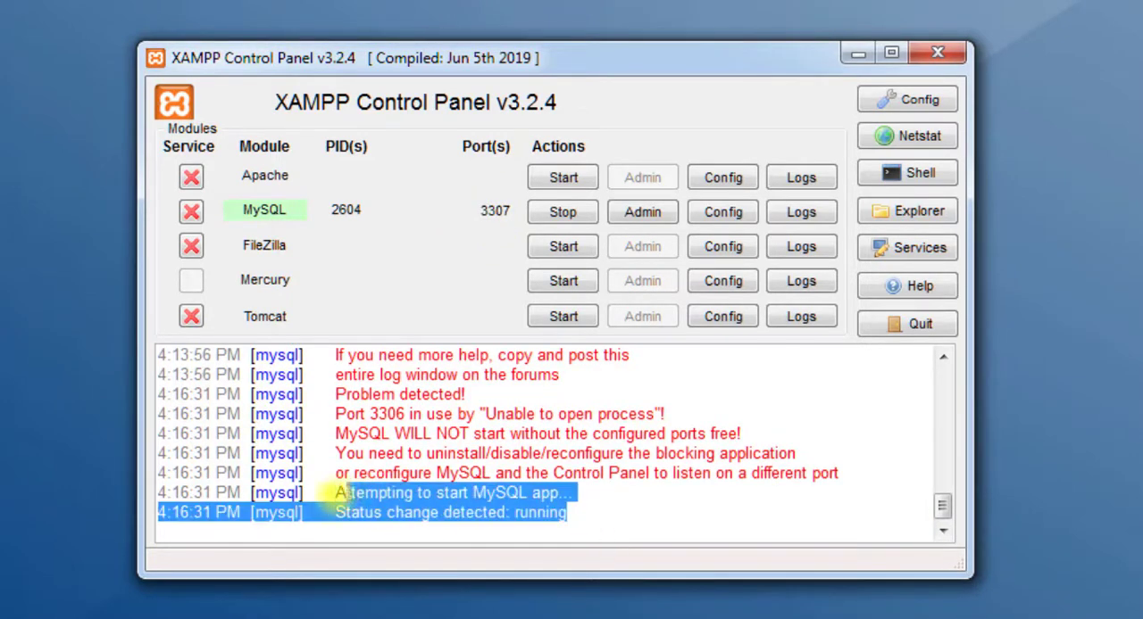
{"action": "left_click", "coordinate": [630, 497]}
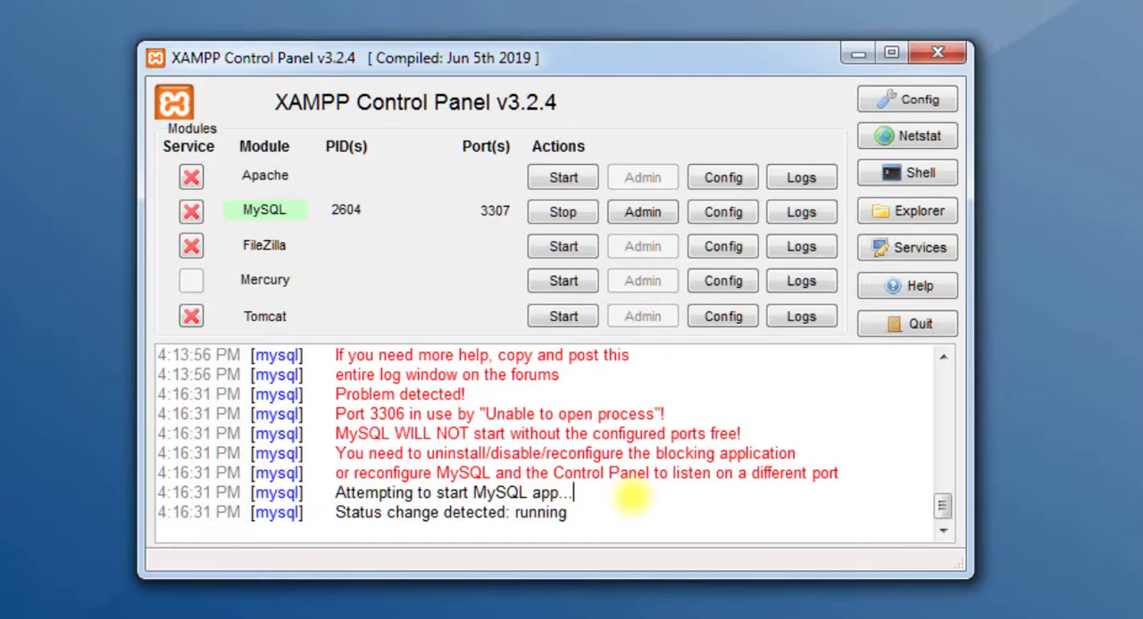
{"action": "left_click_drag", "start_coordinate": [581, 523], "coordinate": [350, 492]}
{"action": "left_click", "coordinate": [620, 516]}
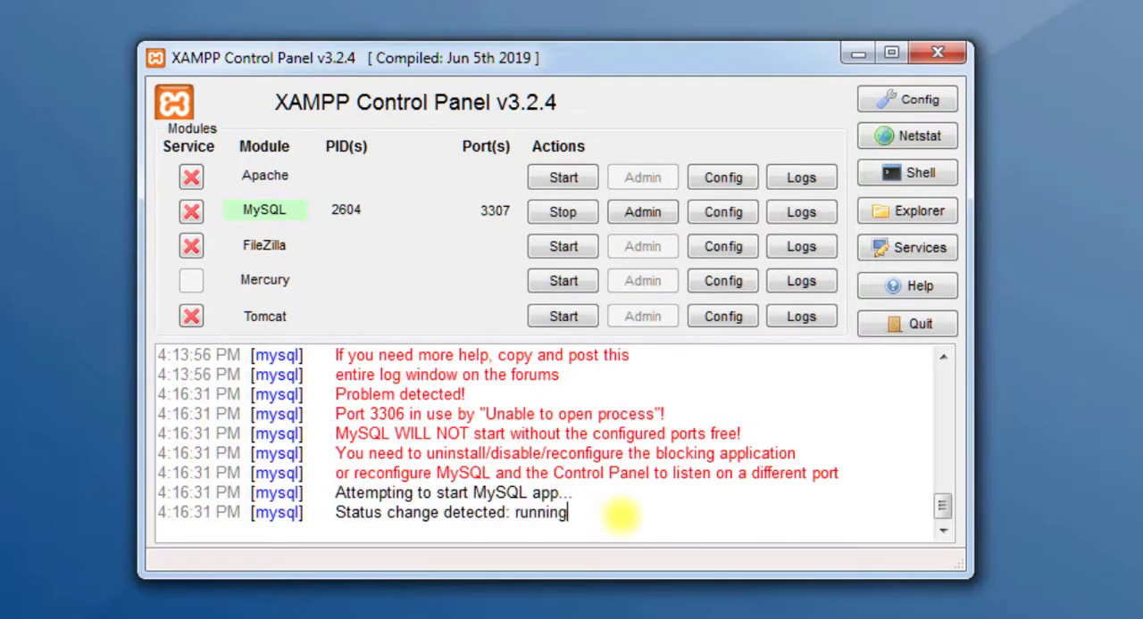